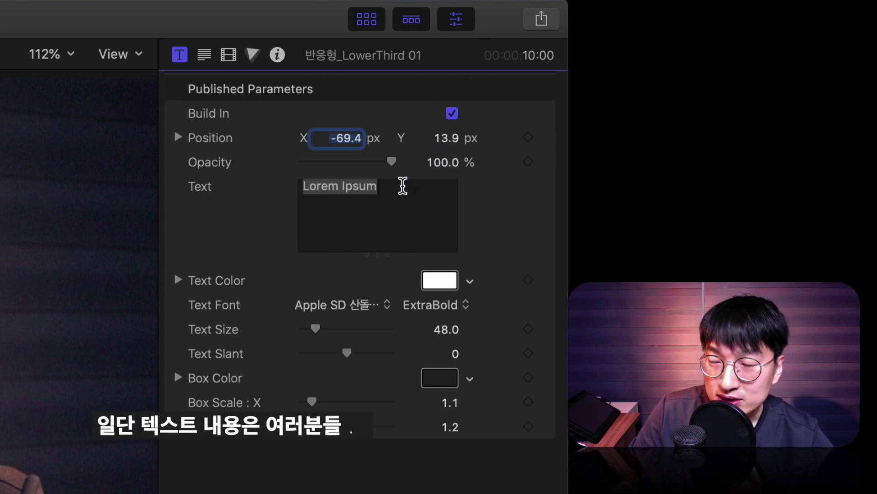
Replace the Lorem Ipsum caption with '네 여러분 안녕하세요 빠르크 입니다.' and preview its animate-in.
click(393, 187)
text(네 여러분 안녕하세요 빠르크 입니다.)
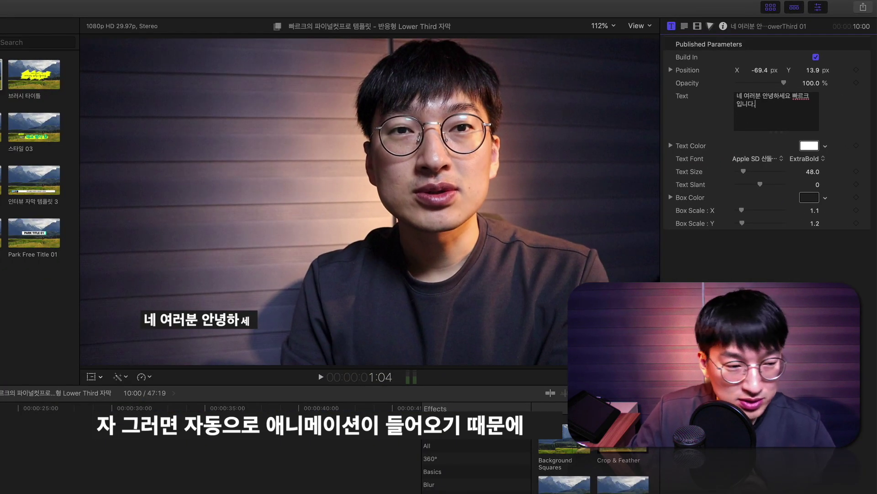
key(space)
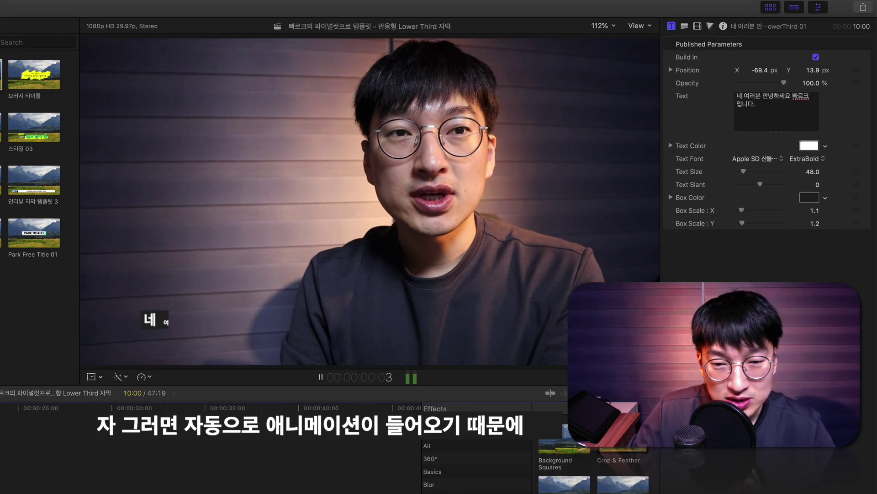
key(space)
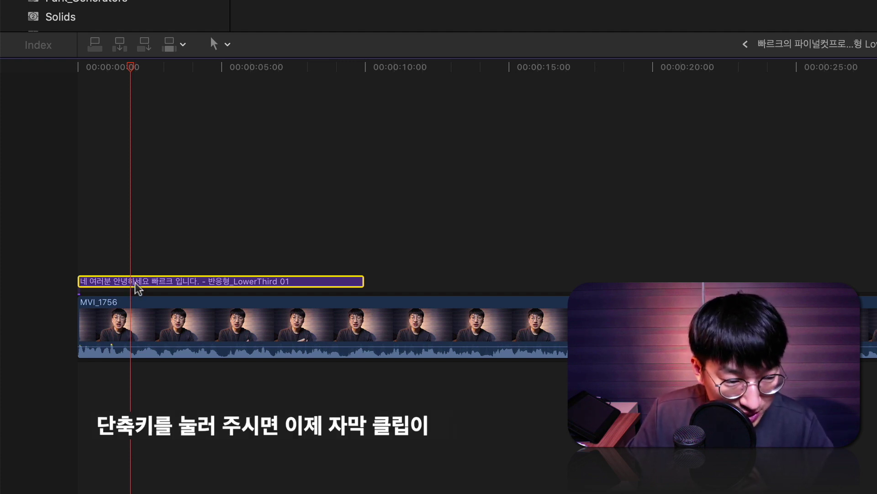
Split the caption title, retype the second part as '자 오늘은 반응형 자막인데', and split again.
key(super+b)
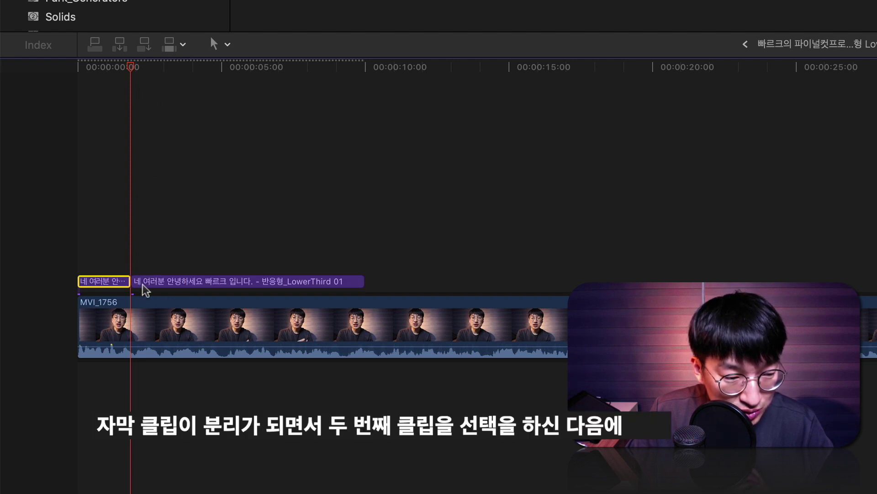
click(143, 283)
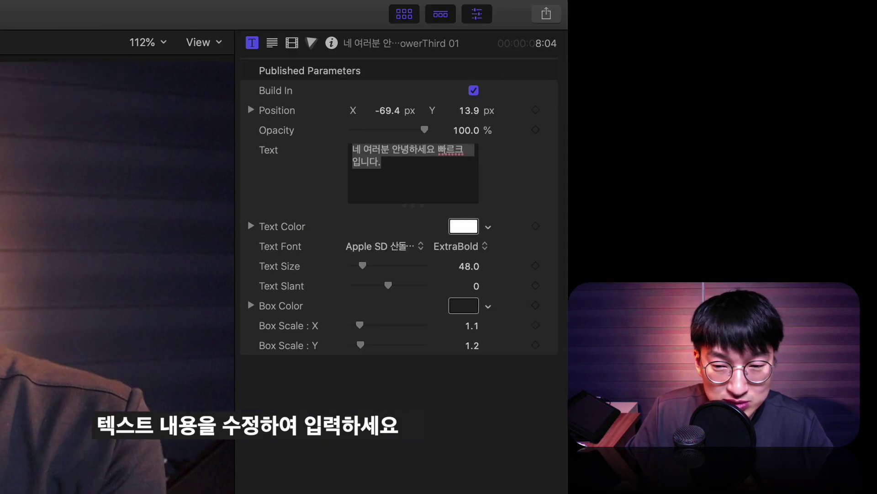
text(자 오늘은 반응형 자막인데)
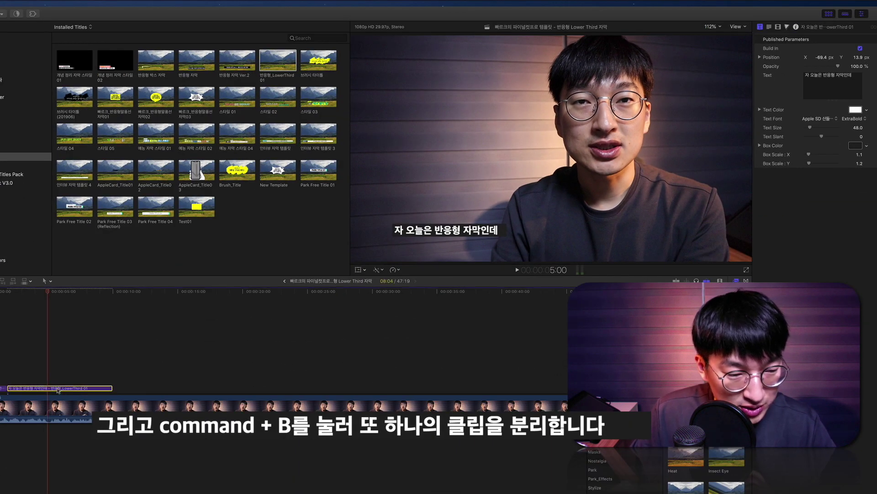
key(super+b)
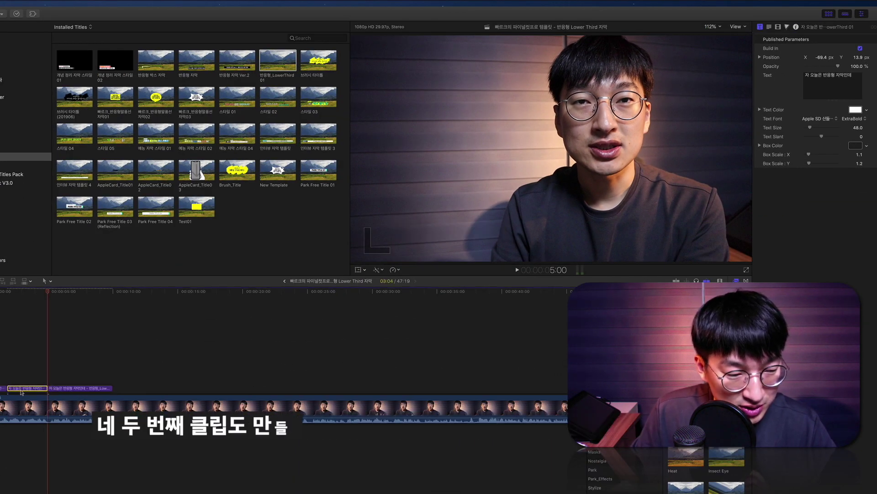
Play the captions from the start and move to the end of the chosen caption clip.
click(7, 292)
key(space)
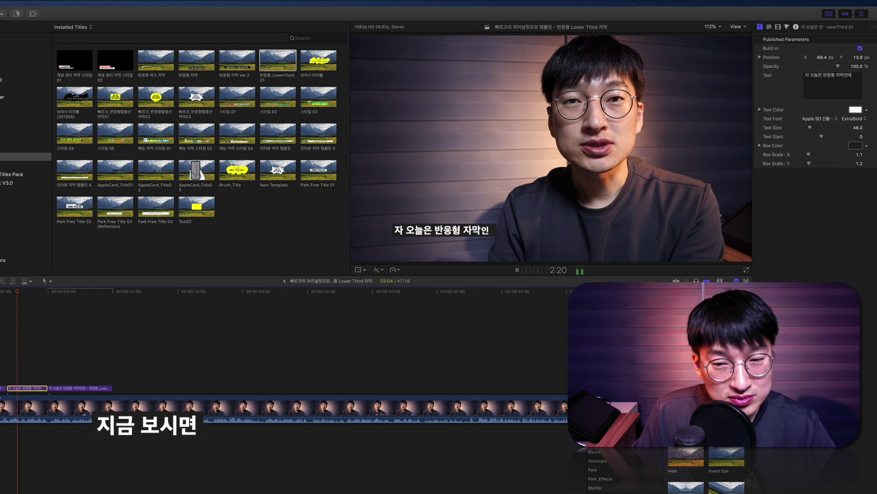
key(space)
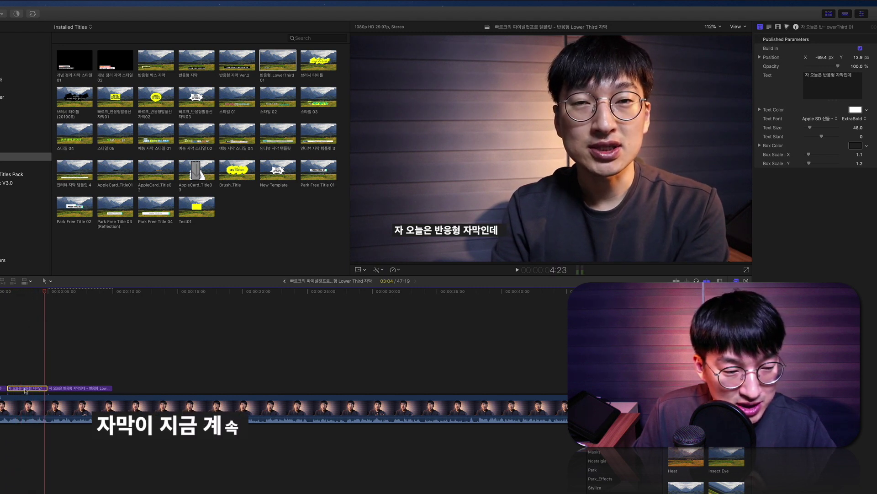
click(13, 291)
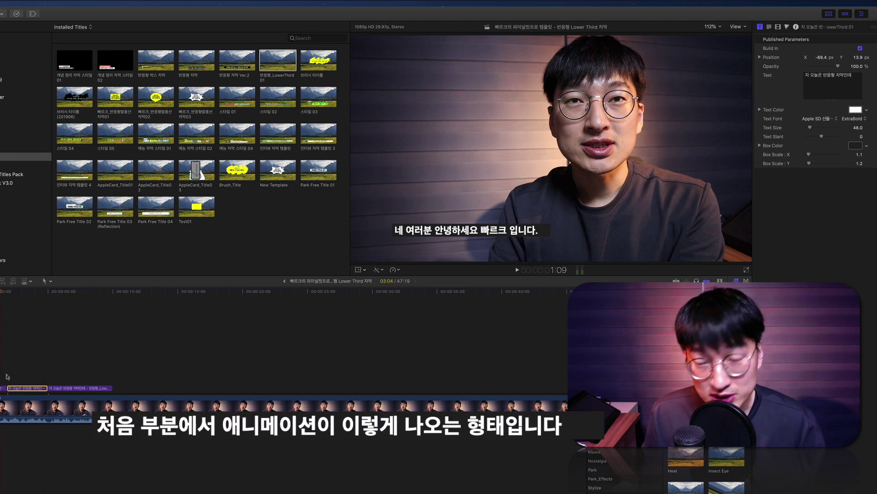
click(47, 292)
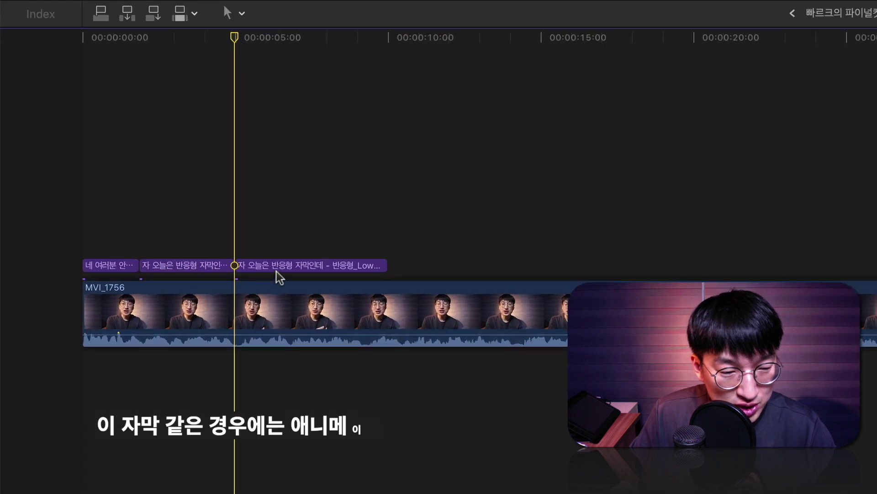
Select the third caption clip and play it back without its build-in animation.
click(276, 270)
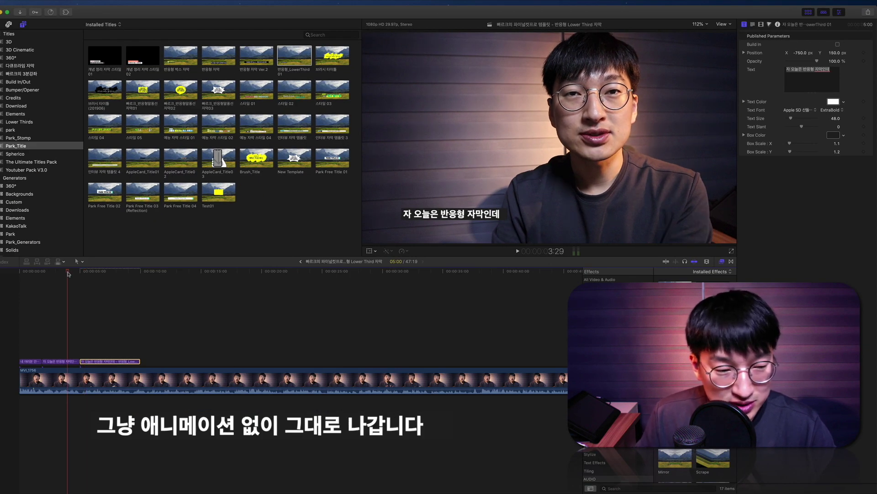
key(space)
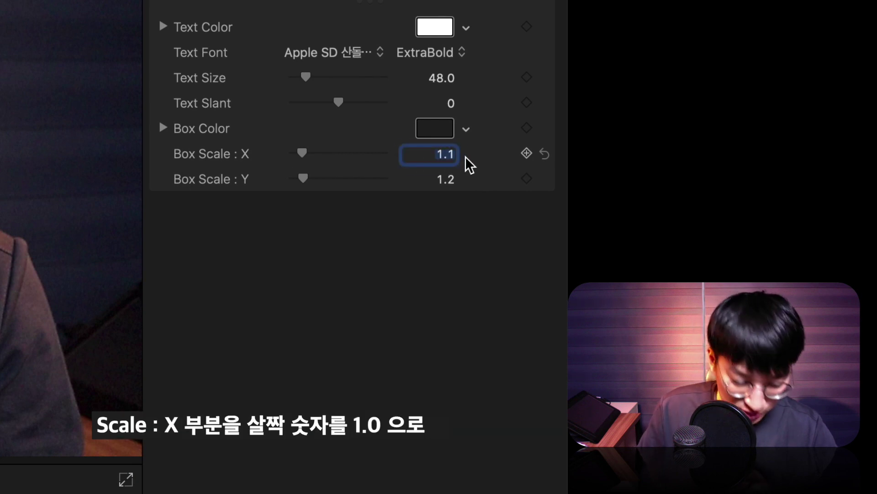
Enter 1.05 for Box Scale X and keep Box Scale Y at 1.2.
text(1.)
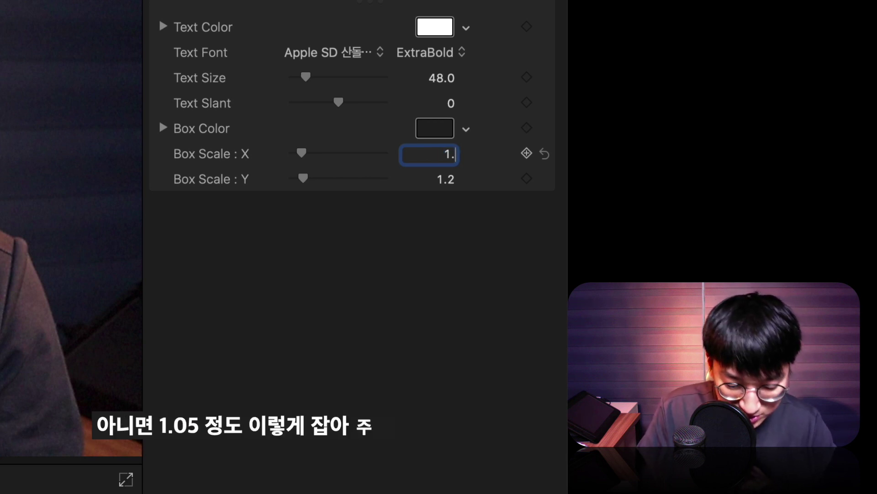
text(05)
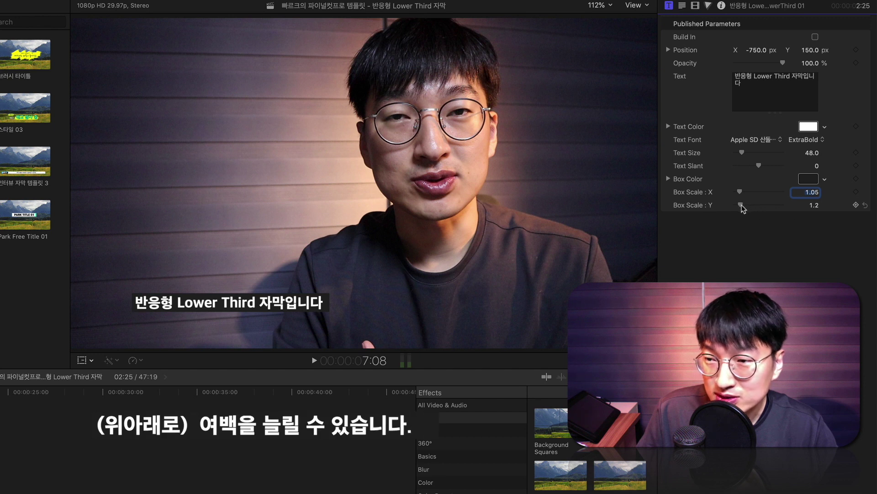
drag(741, 205, 743, 206)
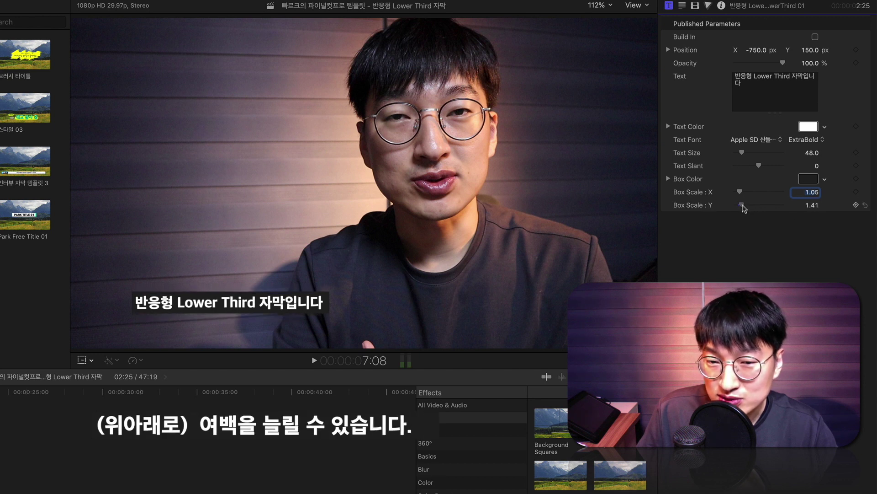
drag(746, 208, 735, 213)
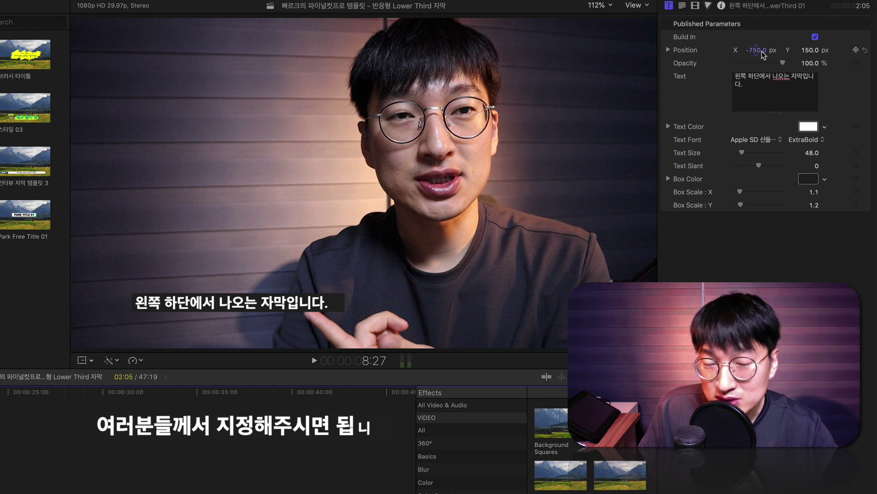
drag(761, 51, 746, 56)
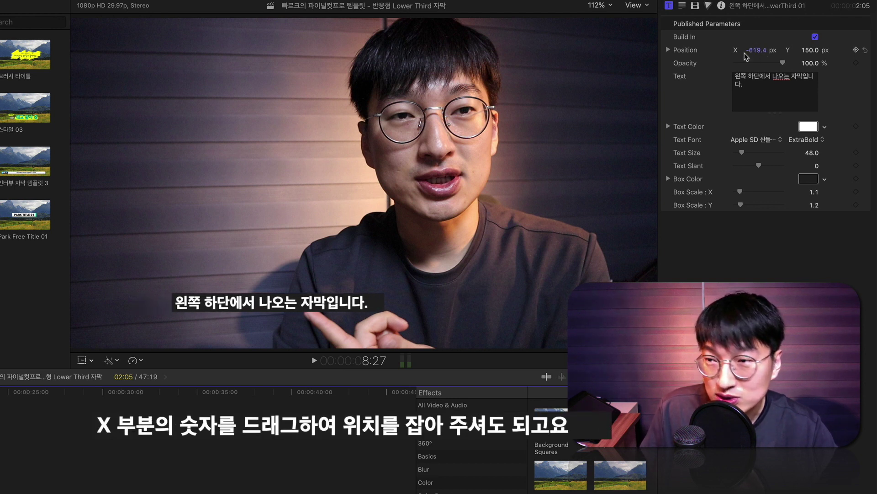
drag(810, 50, 810, 36)
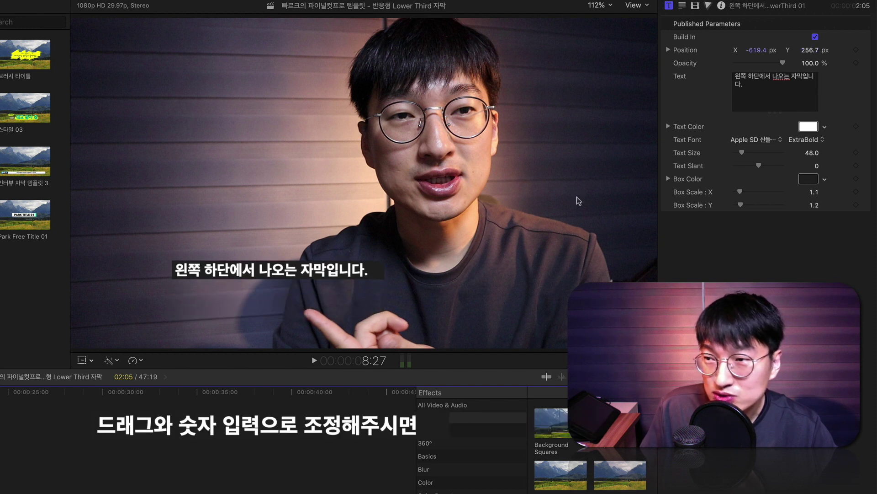
click(865, 51)
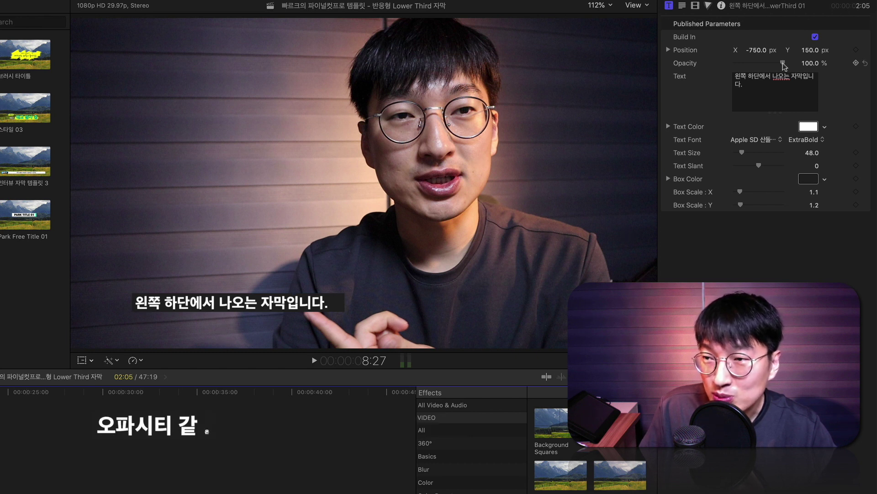
mouse_move(782, 63)
mouse_down()
mouse_move(754, 63)
mouse_move(795, 67)
mouse_up()
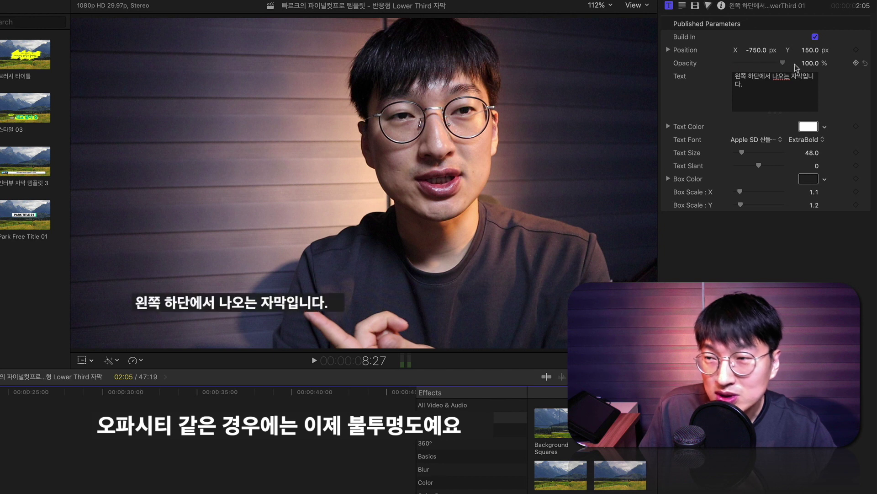
Make the caption text white (Snow) after trying several colours.
click(808, 127)
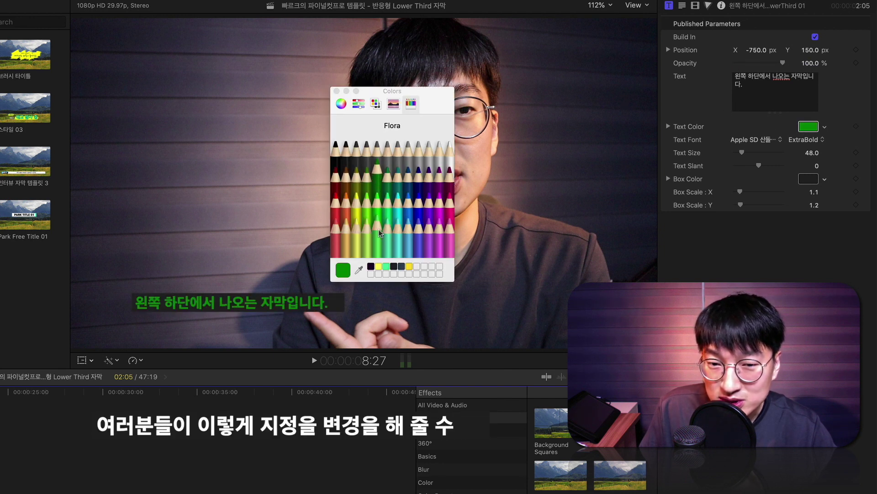
drag(379, 229, 359, 234)
click(401, 243)
click(419, 176)
click(439, 201)
click(450, 153)
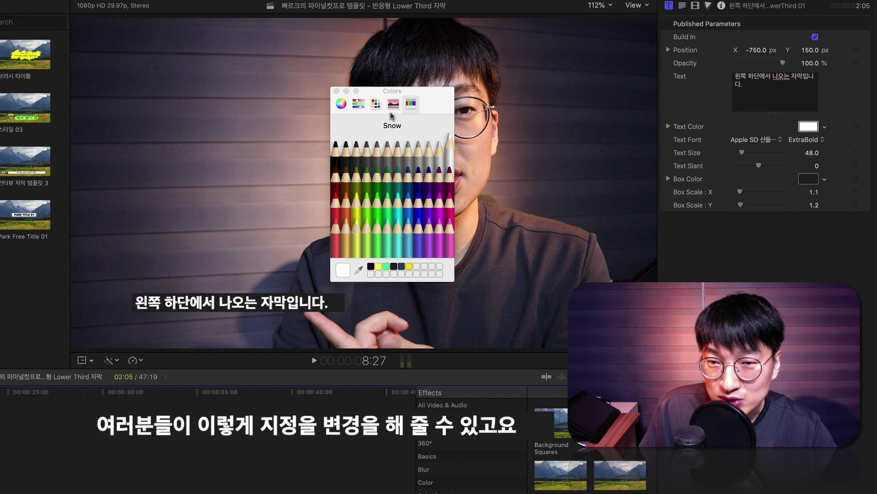
click(337, 91)
Change the caption font to 배달의민족 도현, keeping the text size at 48.
click(733, 139)
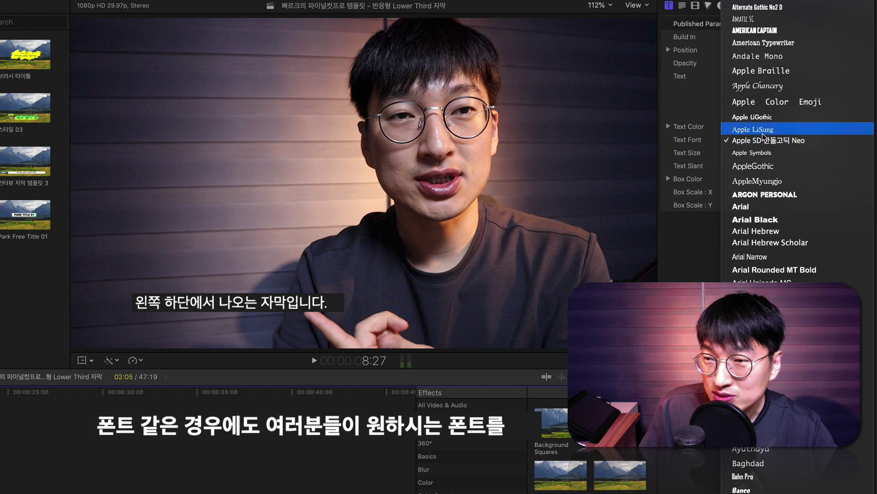
scroll(762, 127, up, 10)
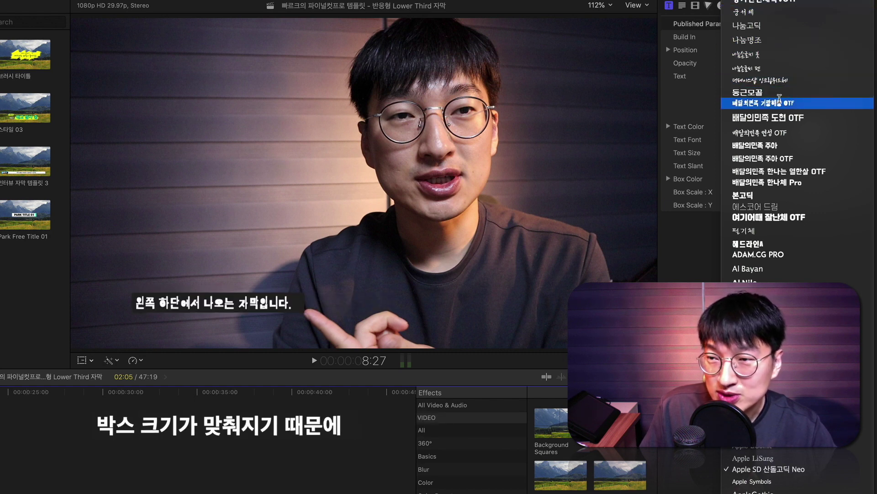
click(768, 117)
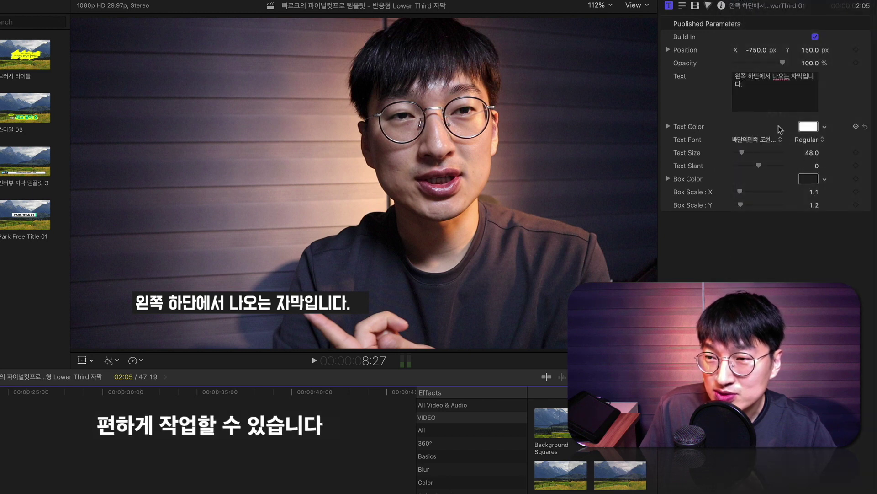
drag(743, 153, 747, 153)
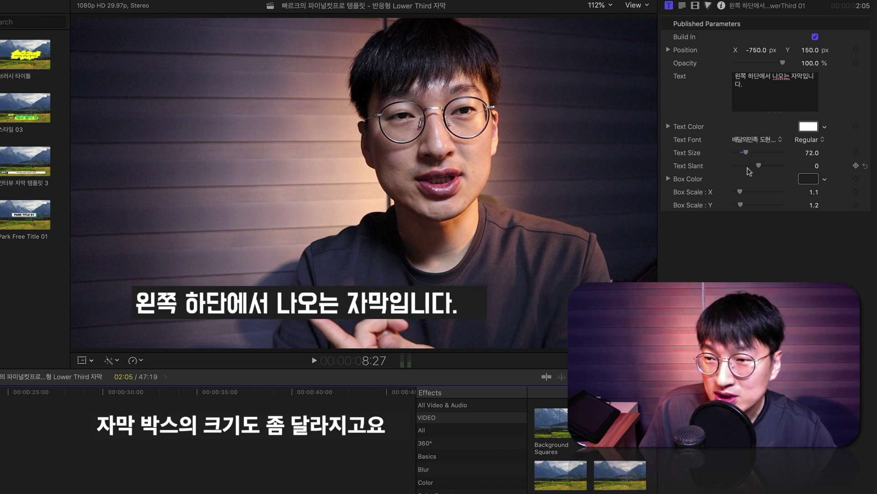
key(cmd+z)
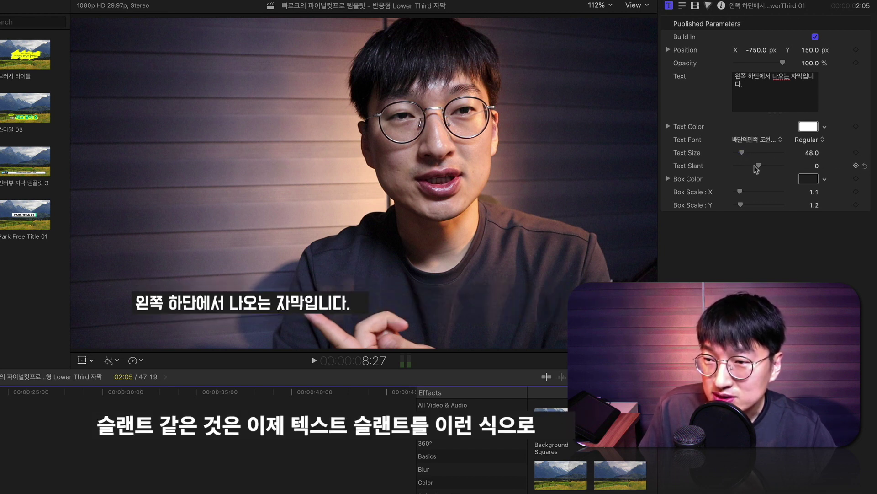
Slant the caption text to 7.0 and replay the title to preview it.
drag(759, 165, 763, 169)
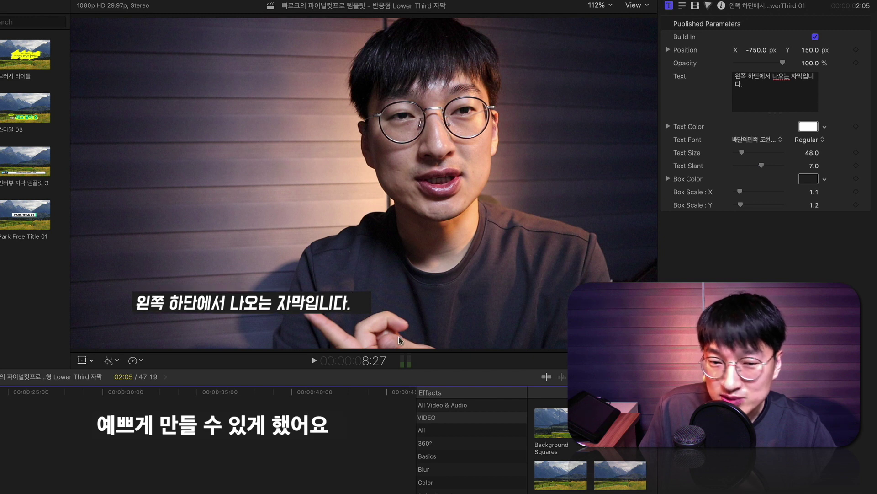
key(slash)
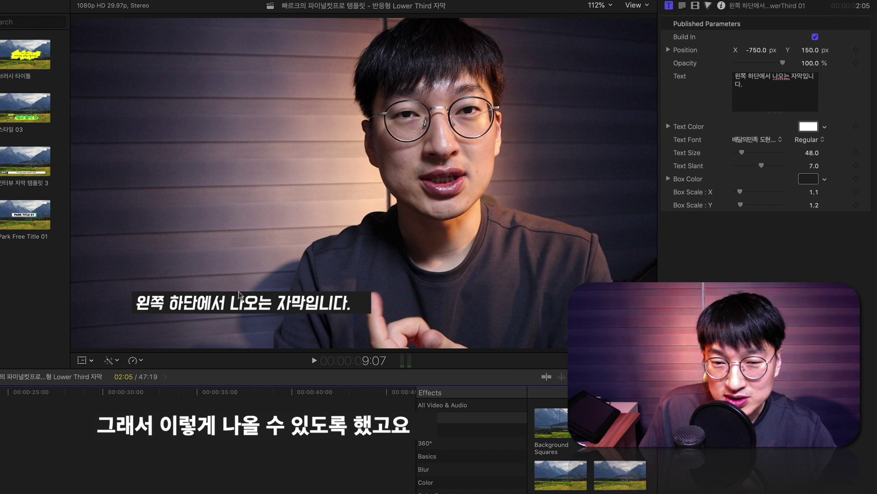
click(806, 181)
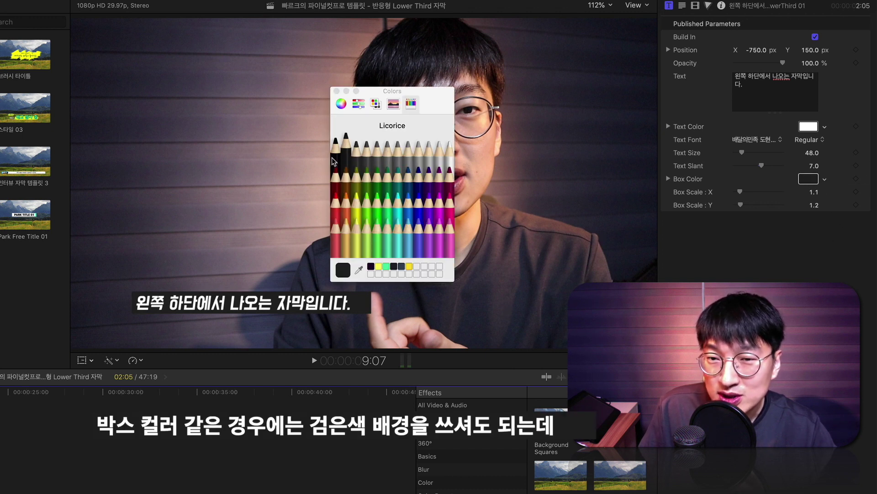
Make the caption box teal after trying lavender, blue, lime and olive.
click(432, 234)
click(419, 206)
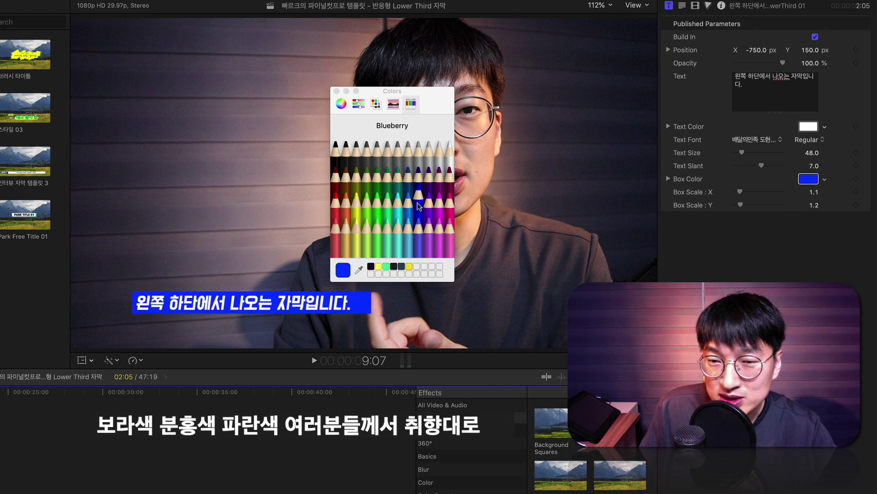
click(367, 218)
click(359, 194)
click(400, 183)
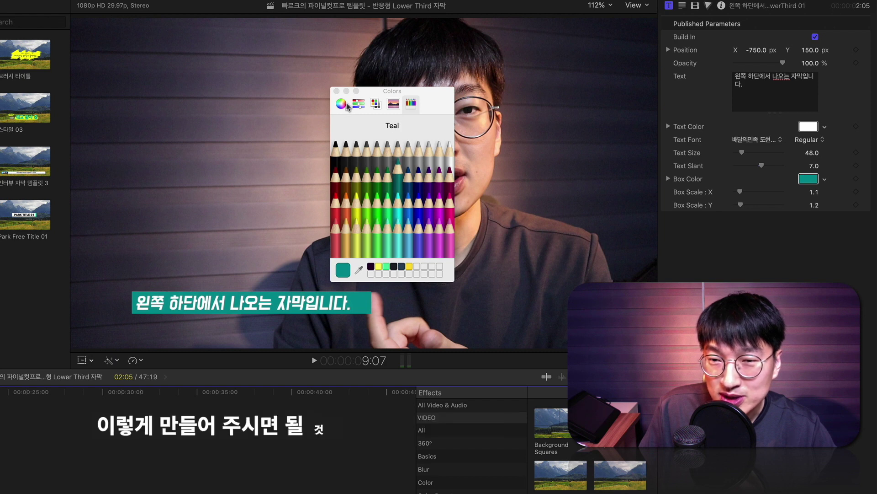
click(337, 92)
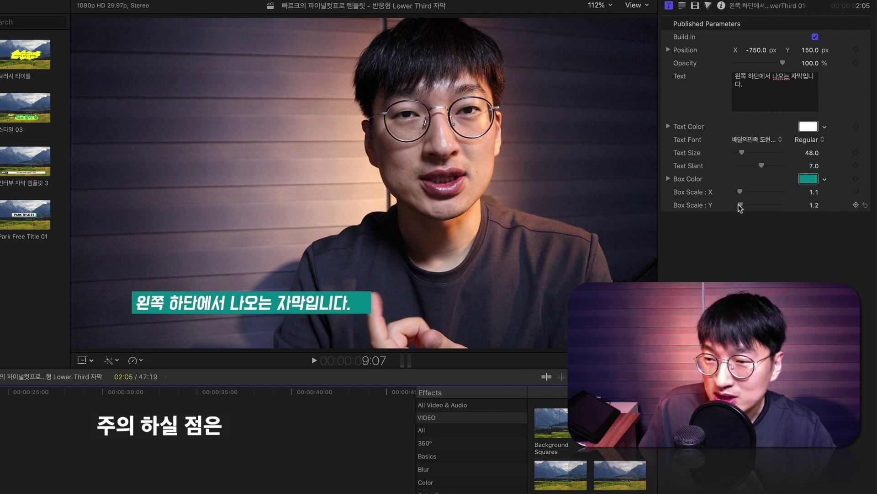
Try Box Scale X values of 1.0 and 1.2 for the caption box.
drag(815, 192, 814, 192)
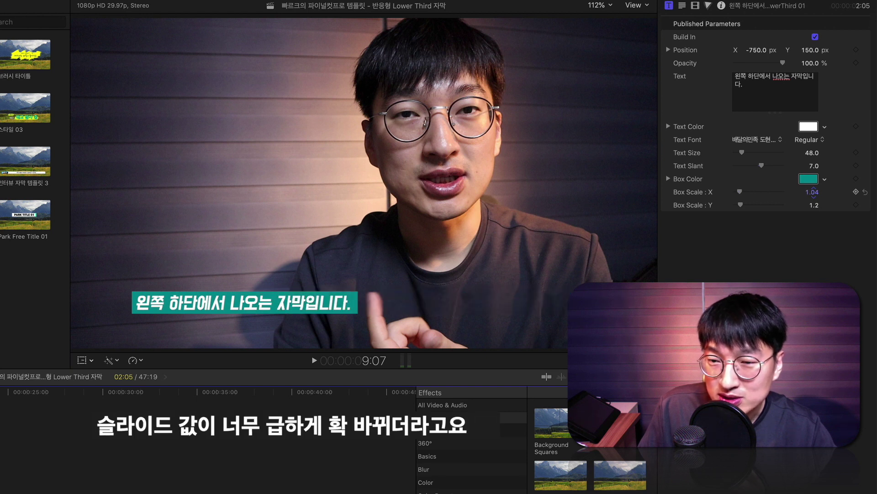
click(816, 195)
key(BackSpace)
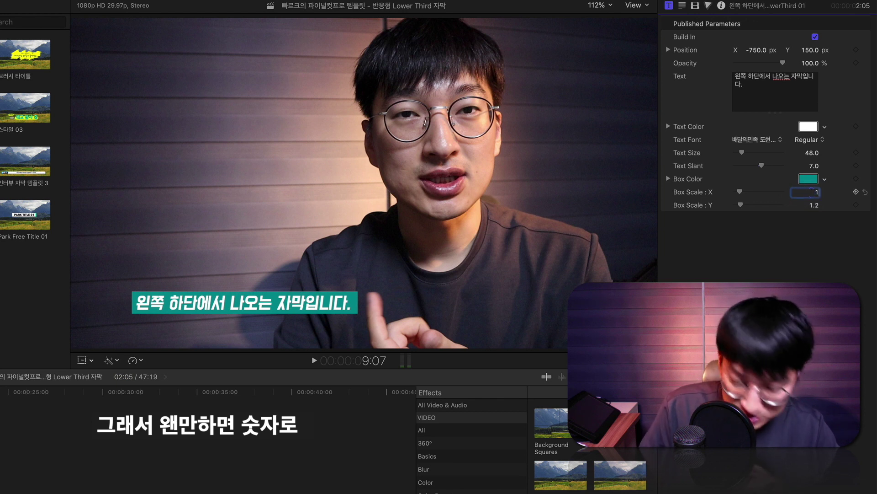
key(Return)
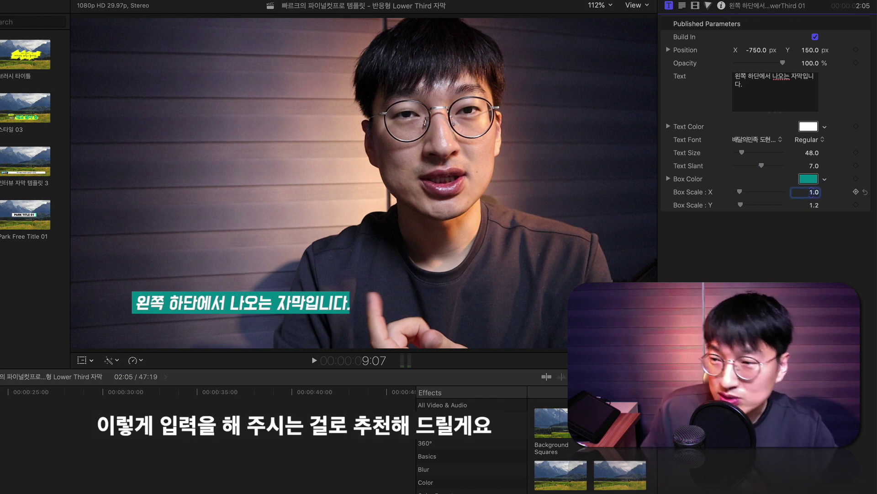
key(BackSpace)
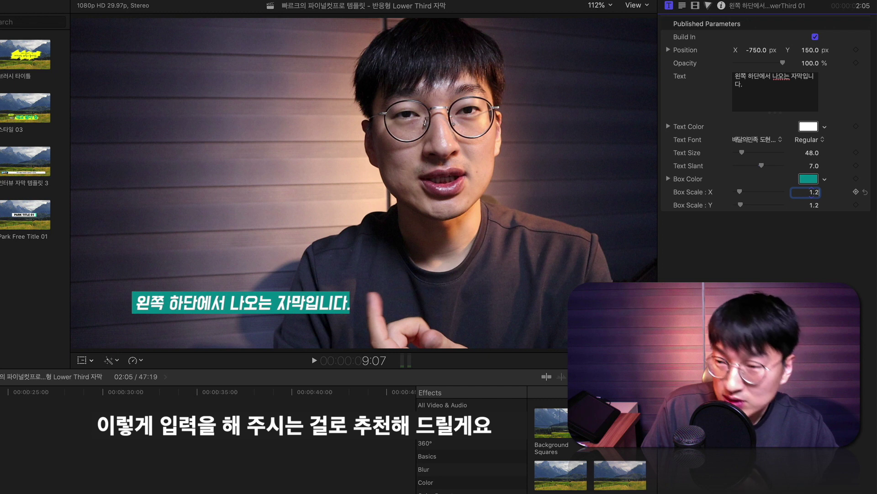
text(2)
key(Return)
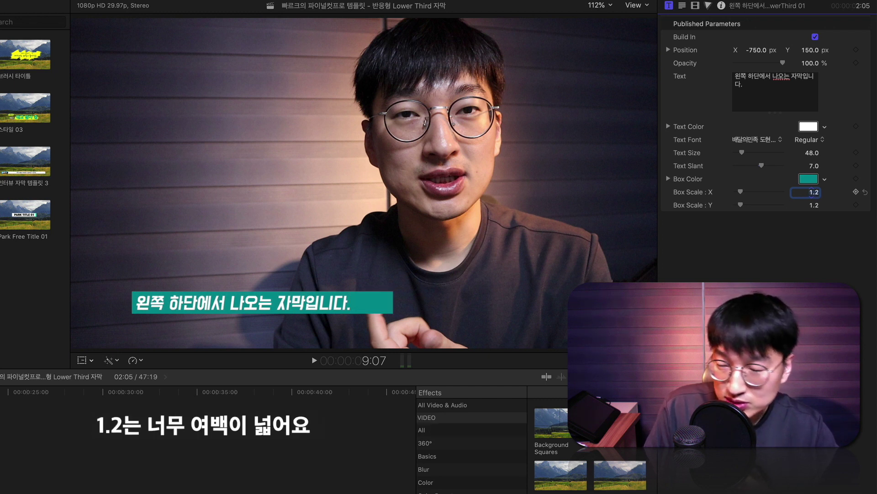
Settle the caption box's horizontal scale at 1.05 after trying 1.1.
key(BackSpace)
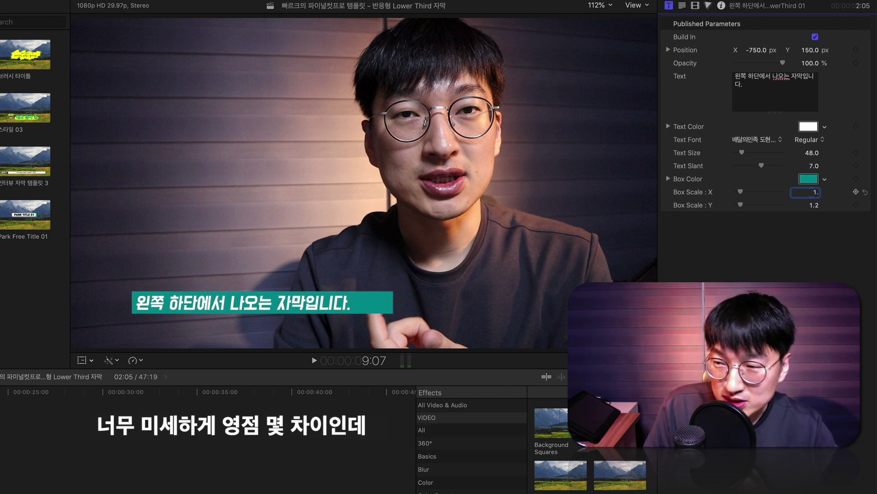
text(1)
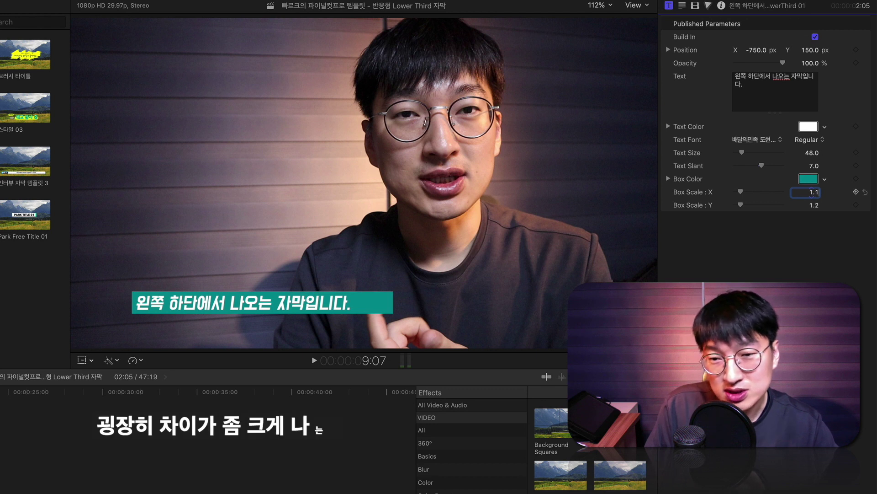
key(Return)
key(BackSpace)
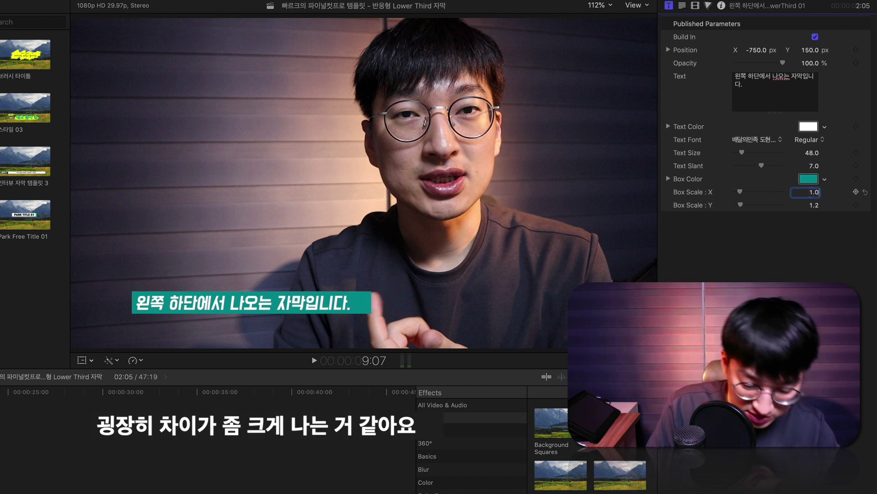
text(05)
key(Return)
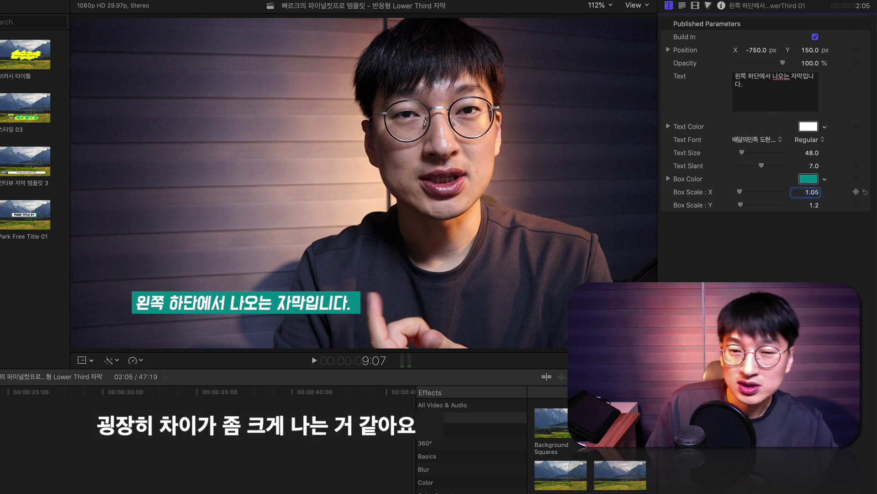